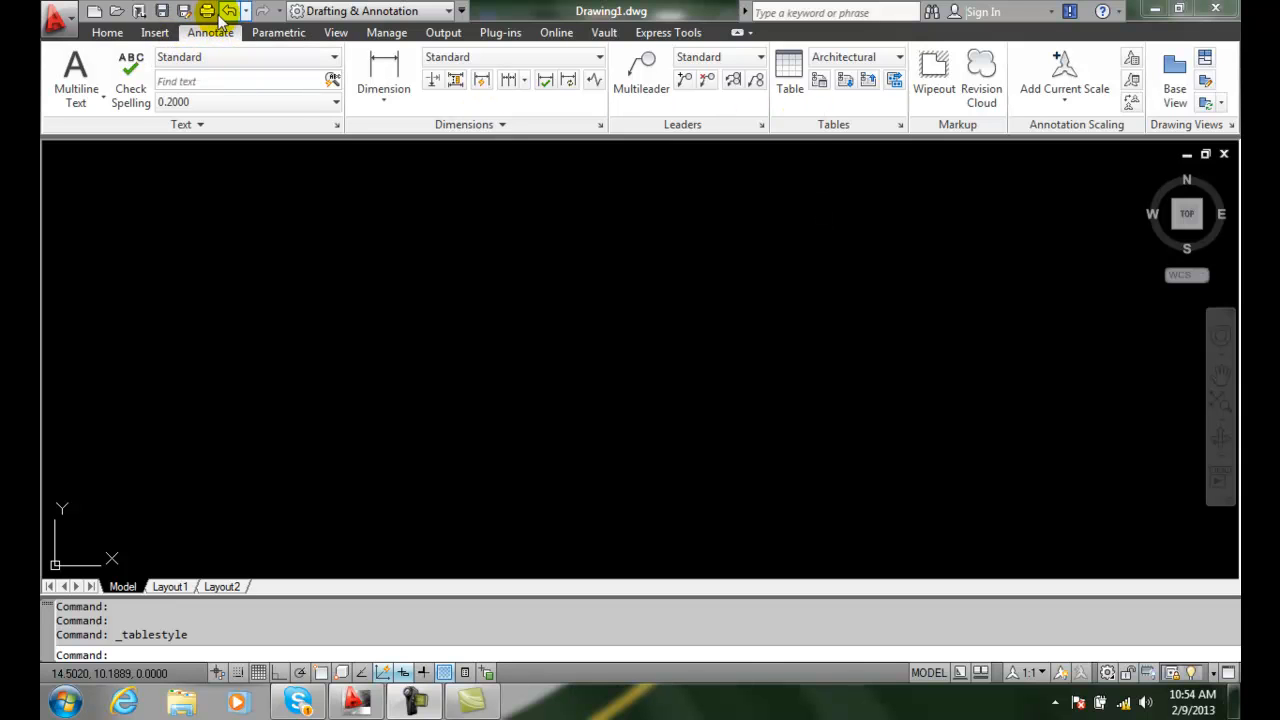
pyautogui.click(789, 86)
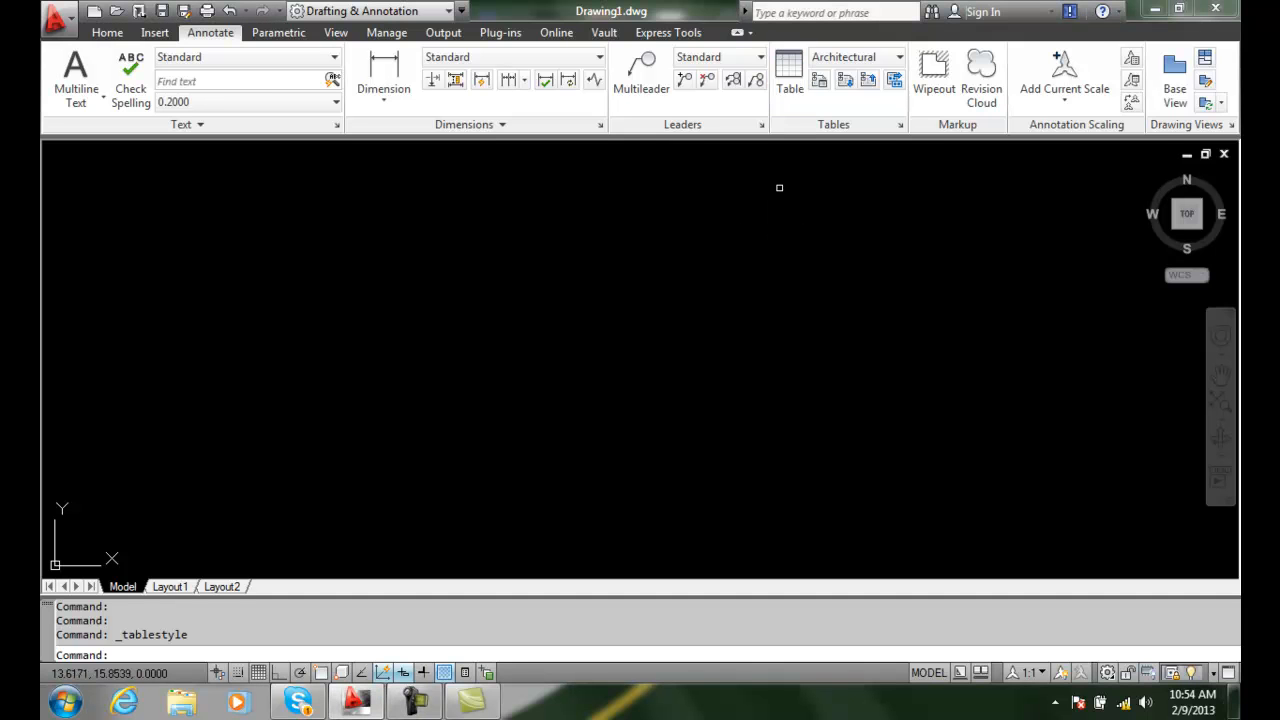
pyautogui.click(789, 72)
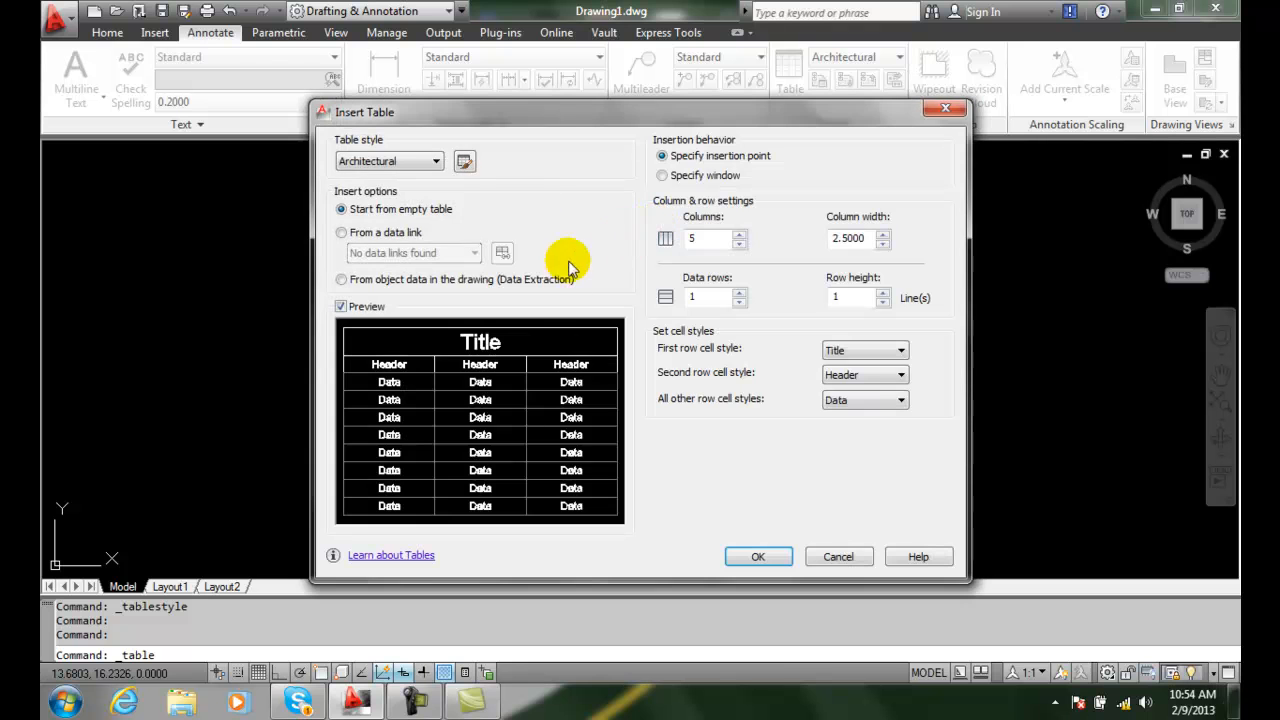
pyautogui.click(852, 560)
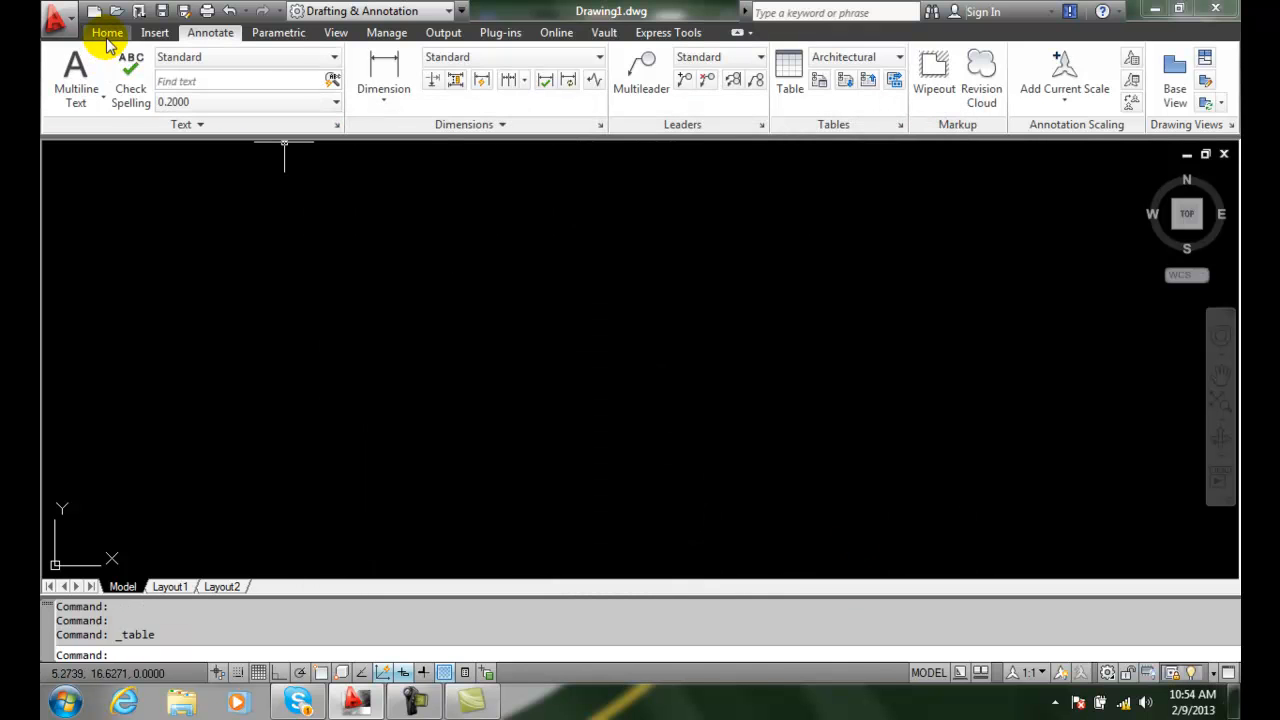
# Step: Start a new empty table in the Architectural style and set it to 7 data rows
pyautogui.click(107, 34)
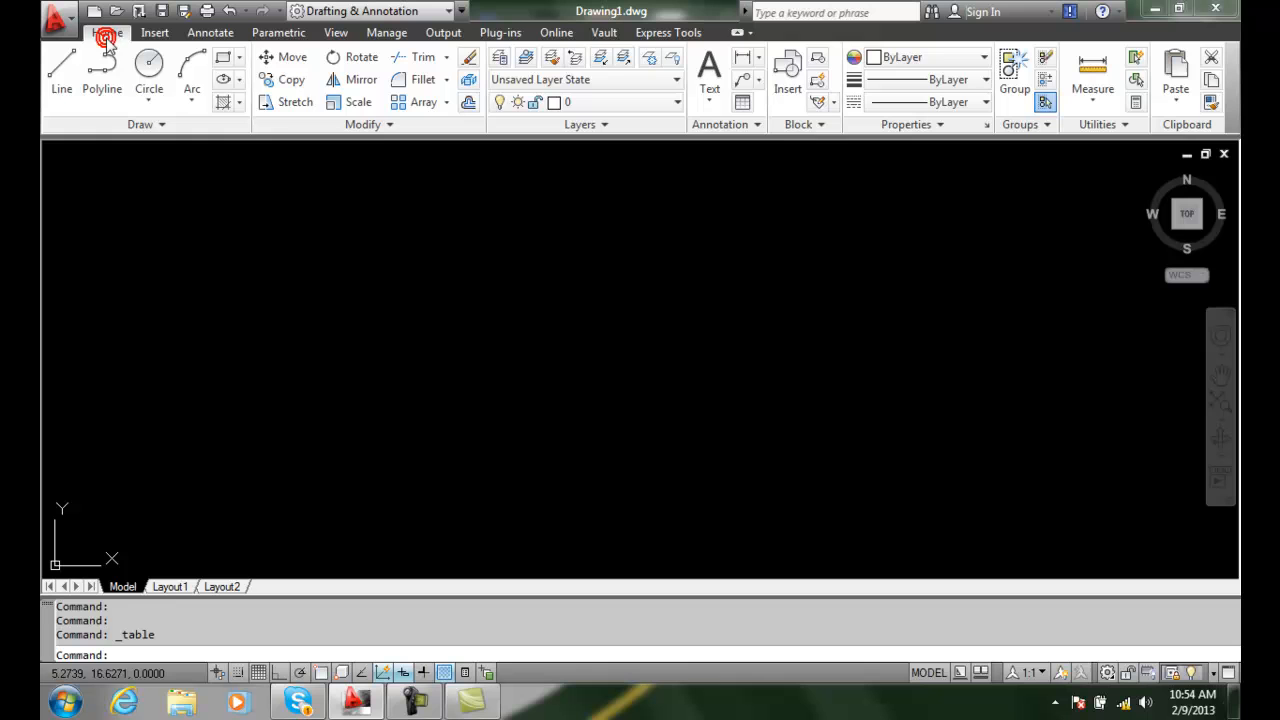
pyautogui.click(742, 104)
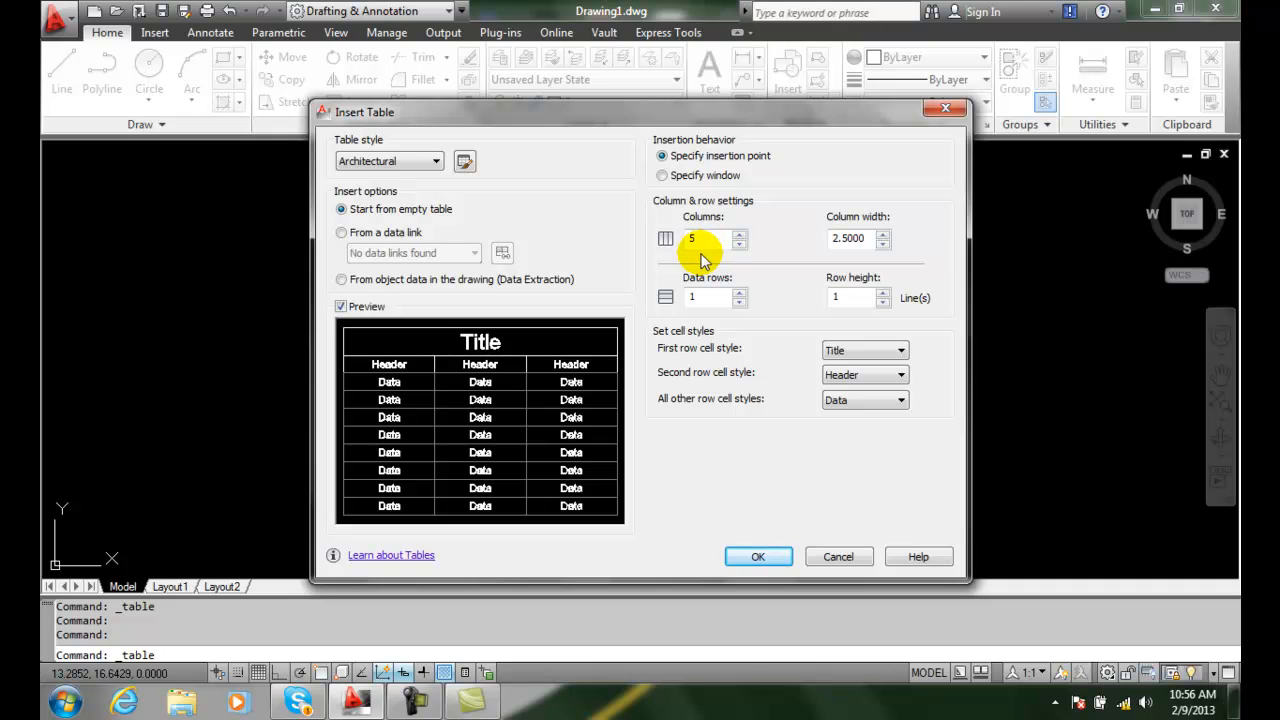
pyautogui.doubleClick(709, 297)
pyautogui.write('7')
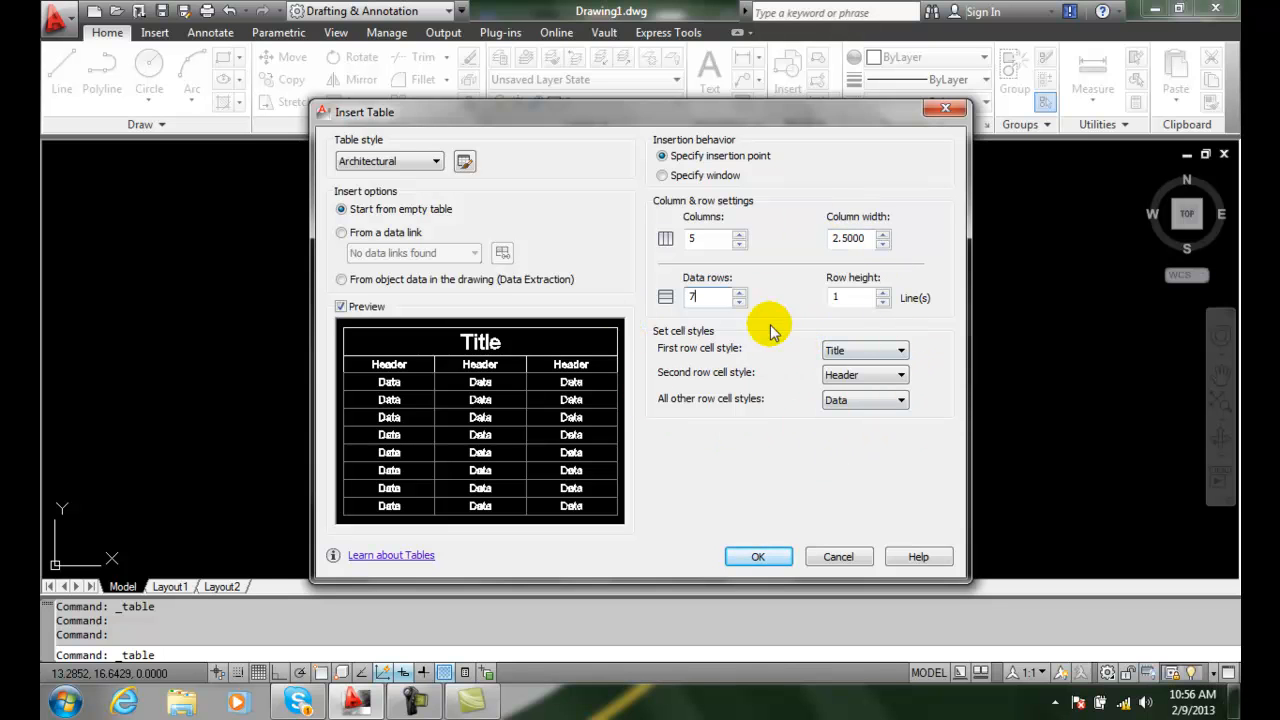
# Step: Look through the available cell styles for the first row, second row and all other rows of the new table
pyautogui.click(902, 351)
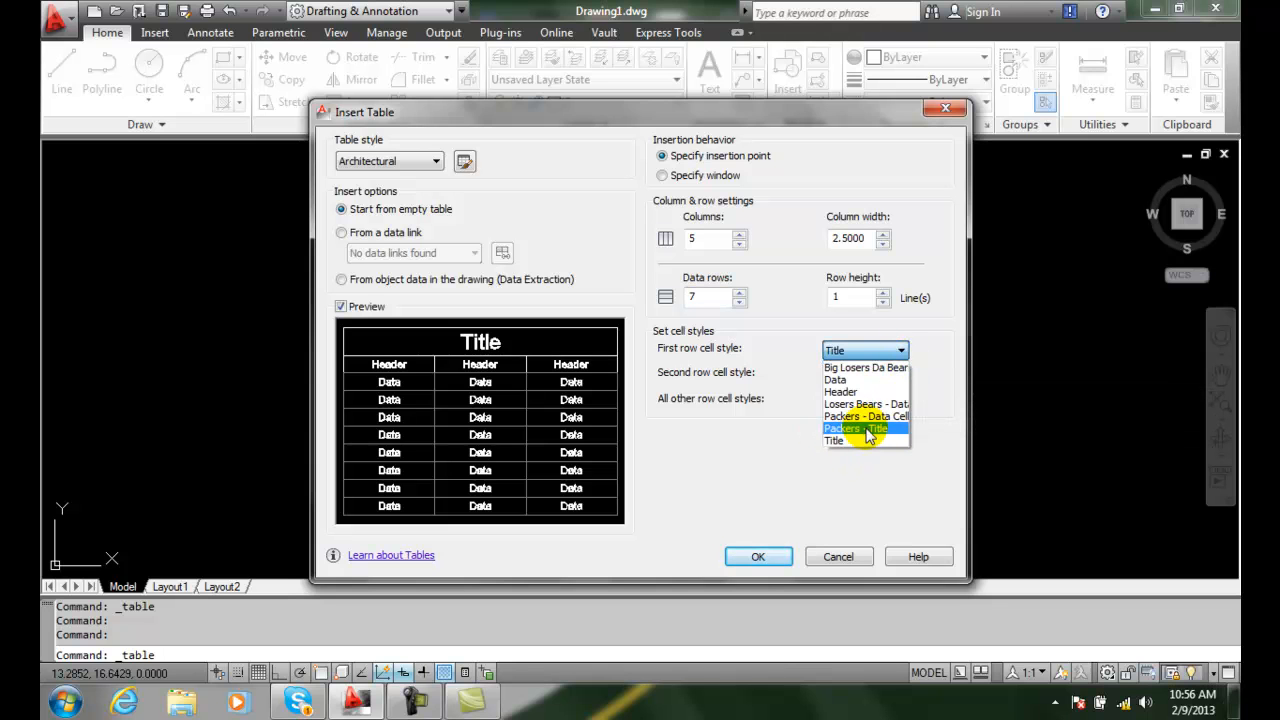
pyautogui.click(935, 350)
pyautogui.click(902, 376)
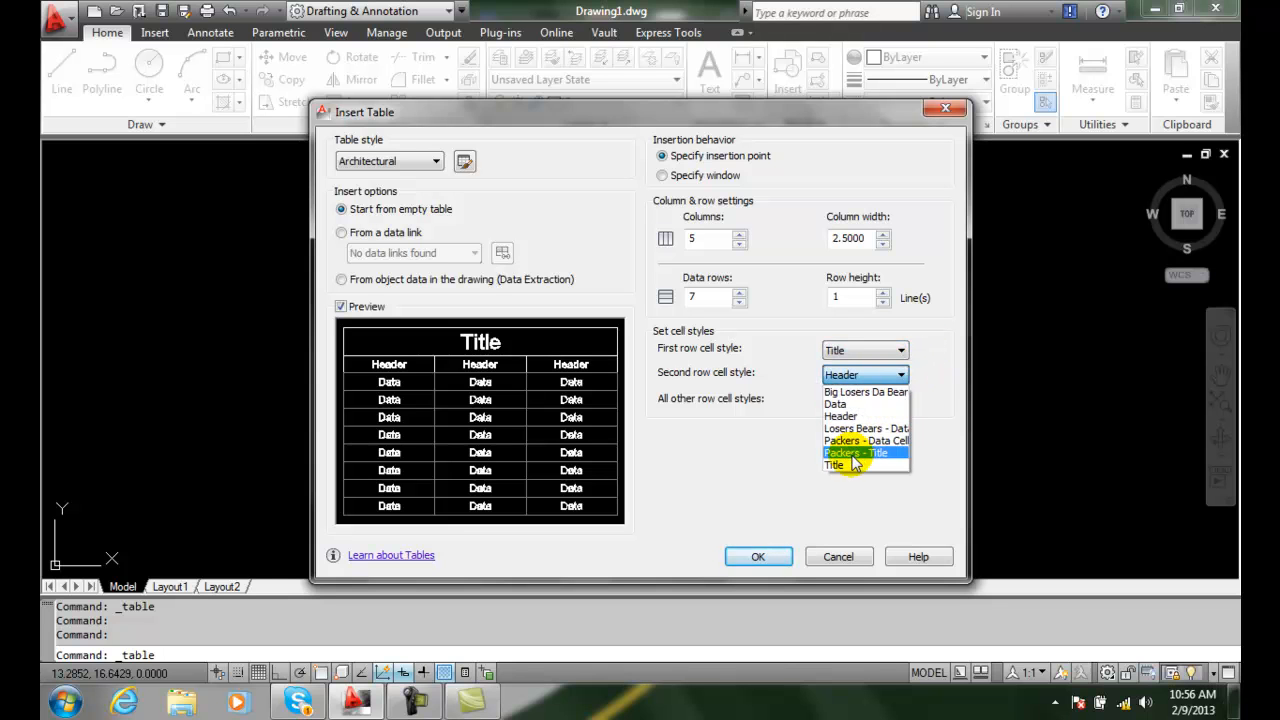
pyautogui.click(955, 340)
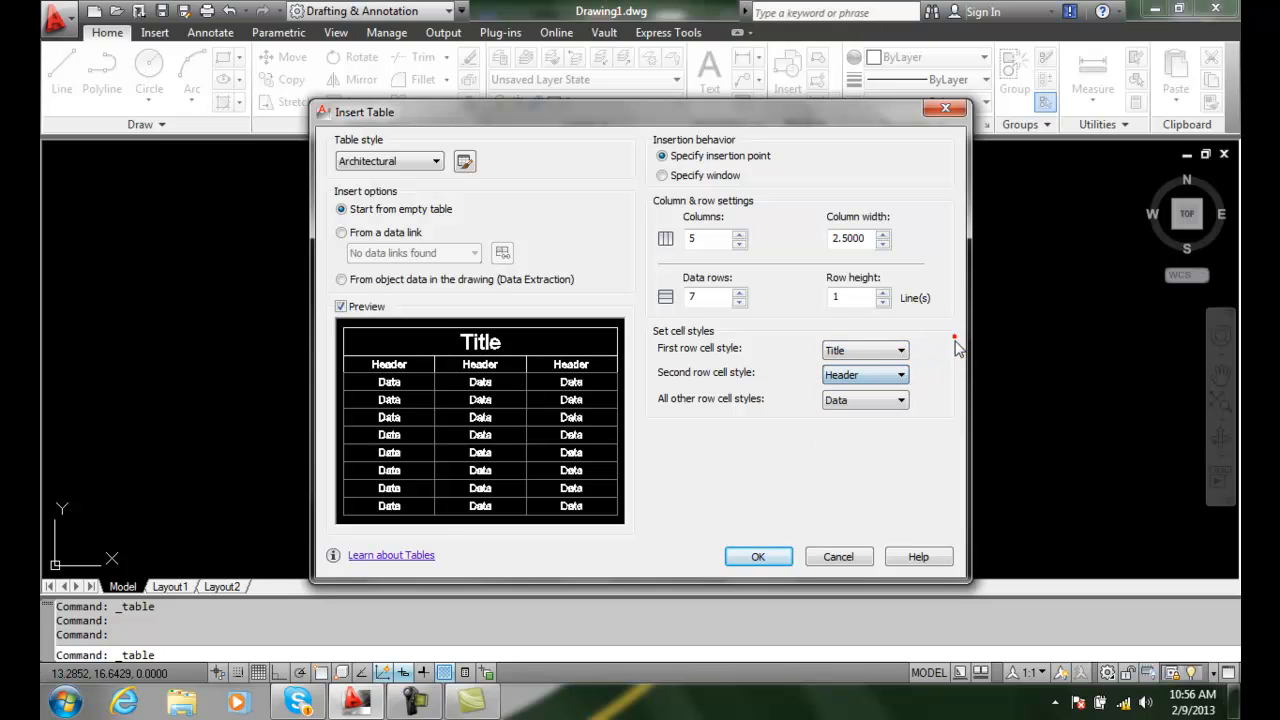
pyautogui.click(903, 400)
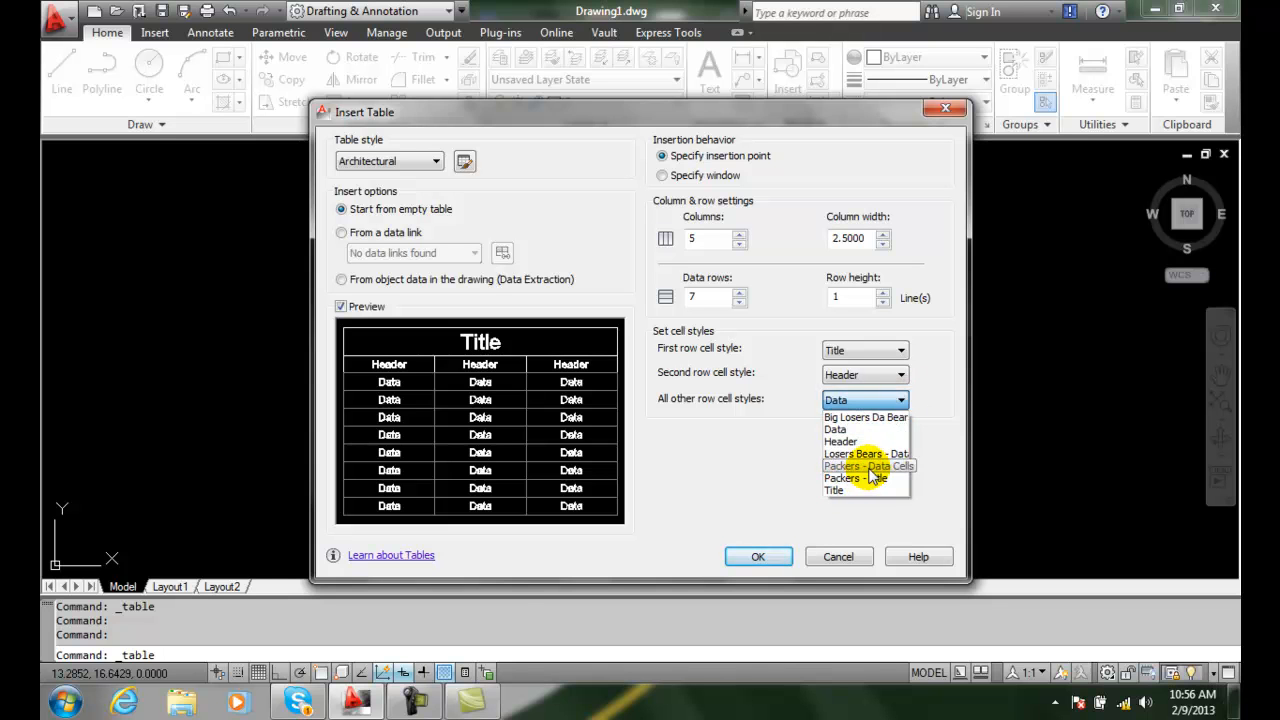
pyautogui.click(731, 466)
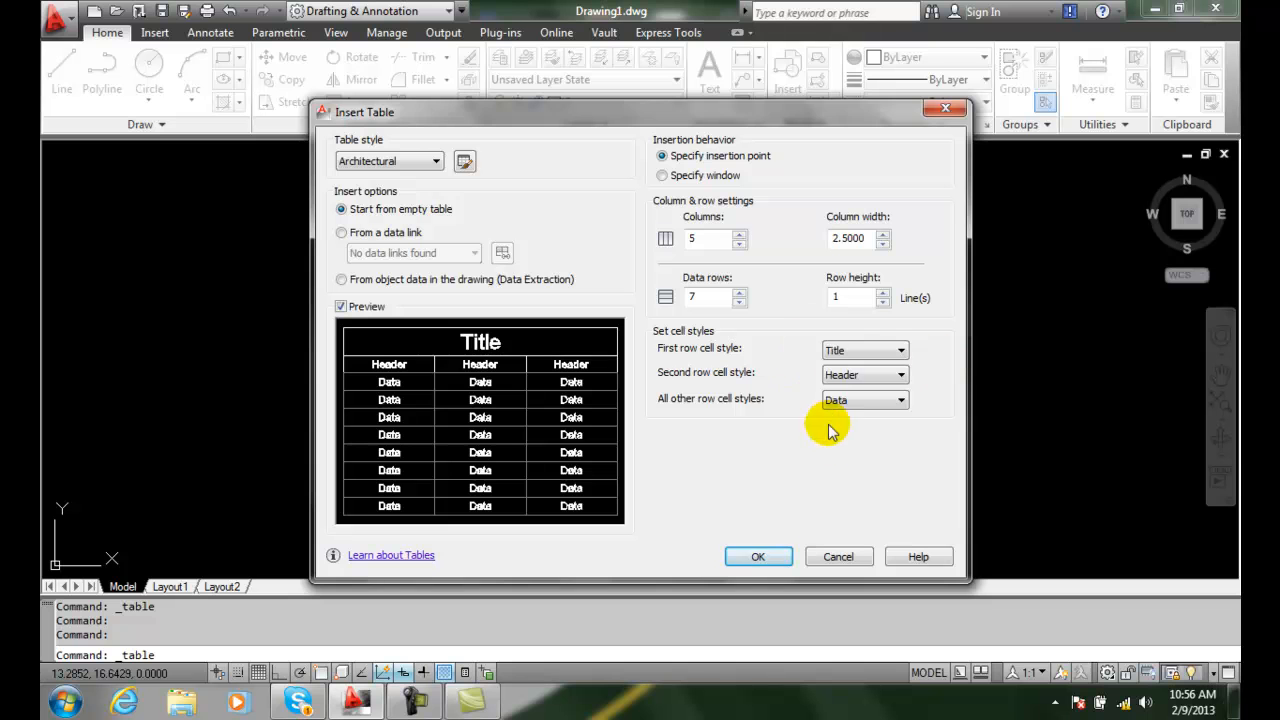
# Step: Place the five-column table in the empty drawing area and enter PARTS LIST in its title row
pyautogui.click(756, 556)
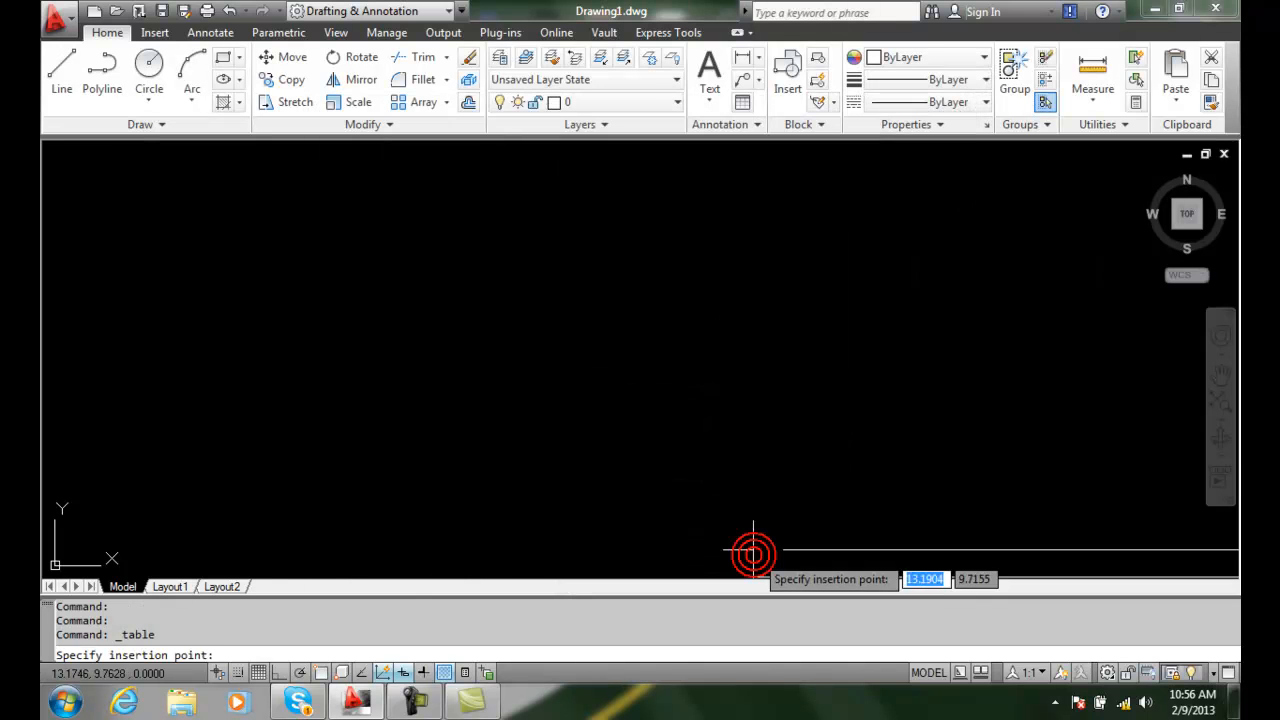
pyautogui.click(292, 240)
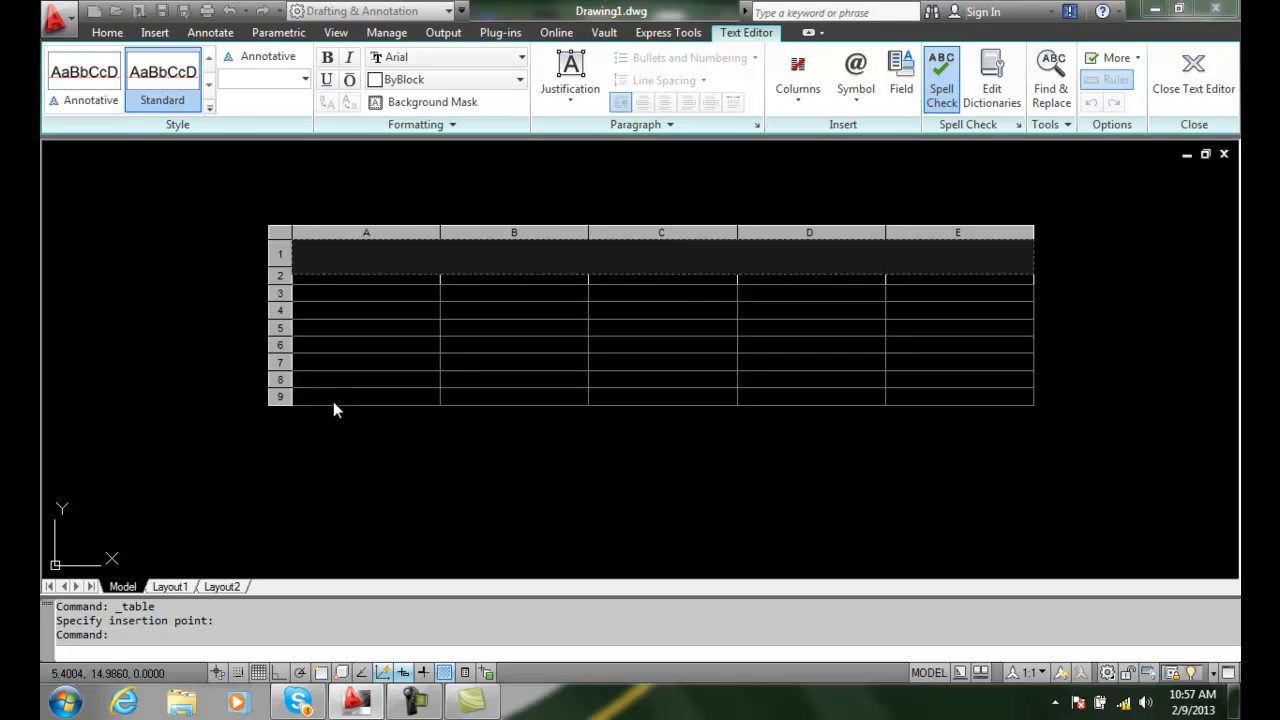
pyautogui.write('part')
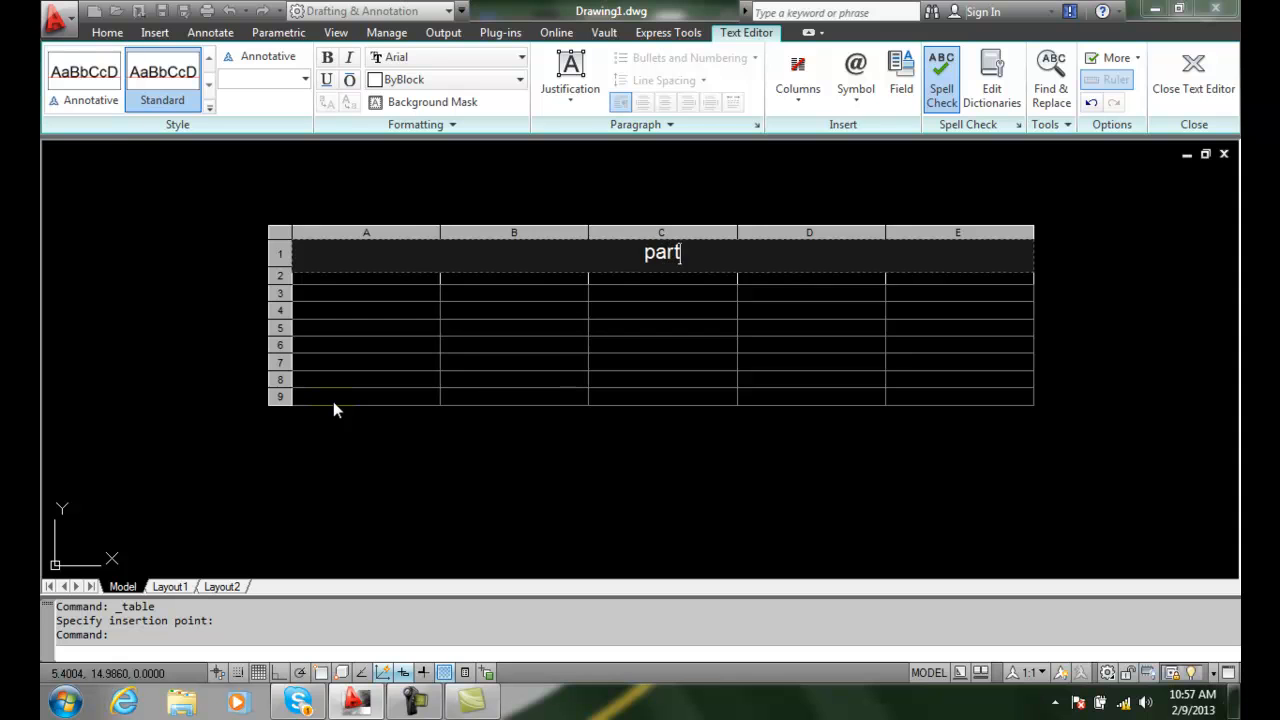
pyautogui.press('BackSpace')
pyautogui.press('BackSpace')
pyautogui.press('BackSpace')
pyautogui.press('BackSpace')
pyautogui.press('capslock')
pyautogui.write('PARTS LIST')
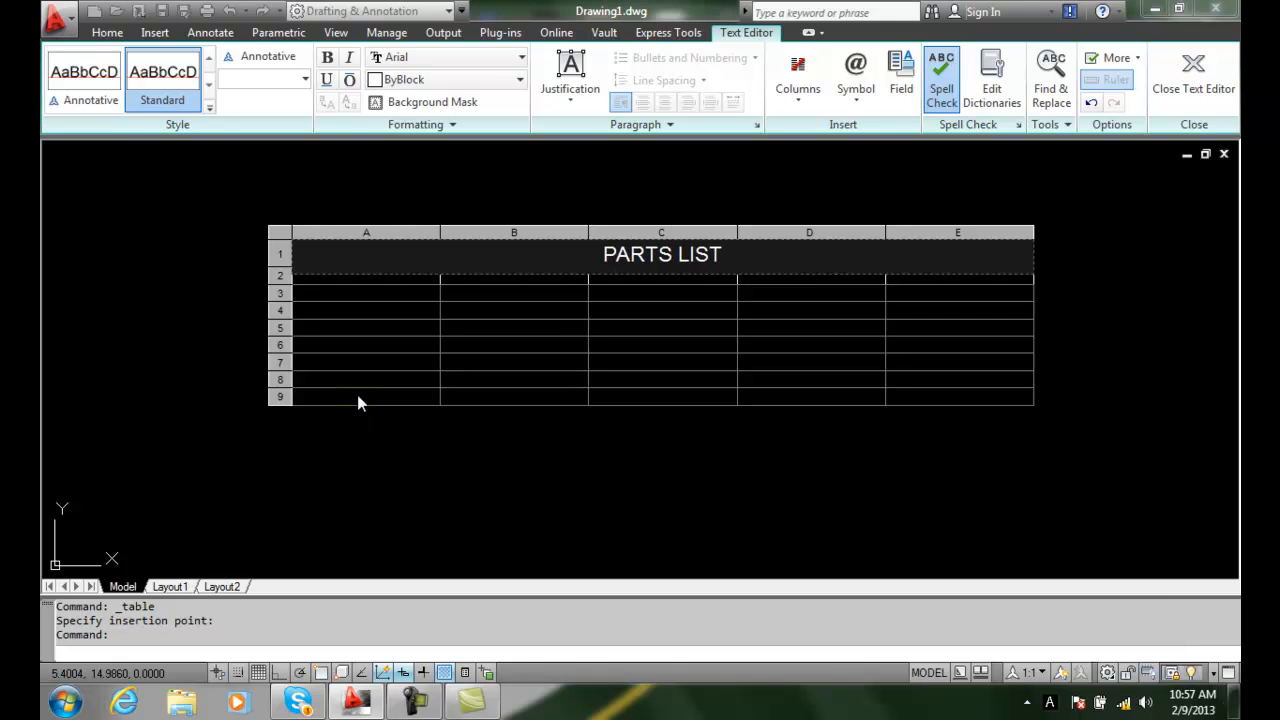
pyautogui.click(1196, 86)
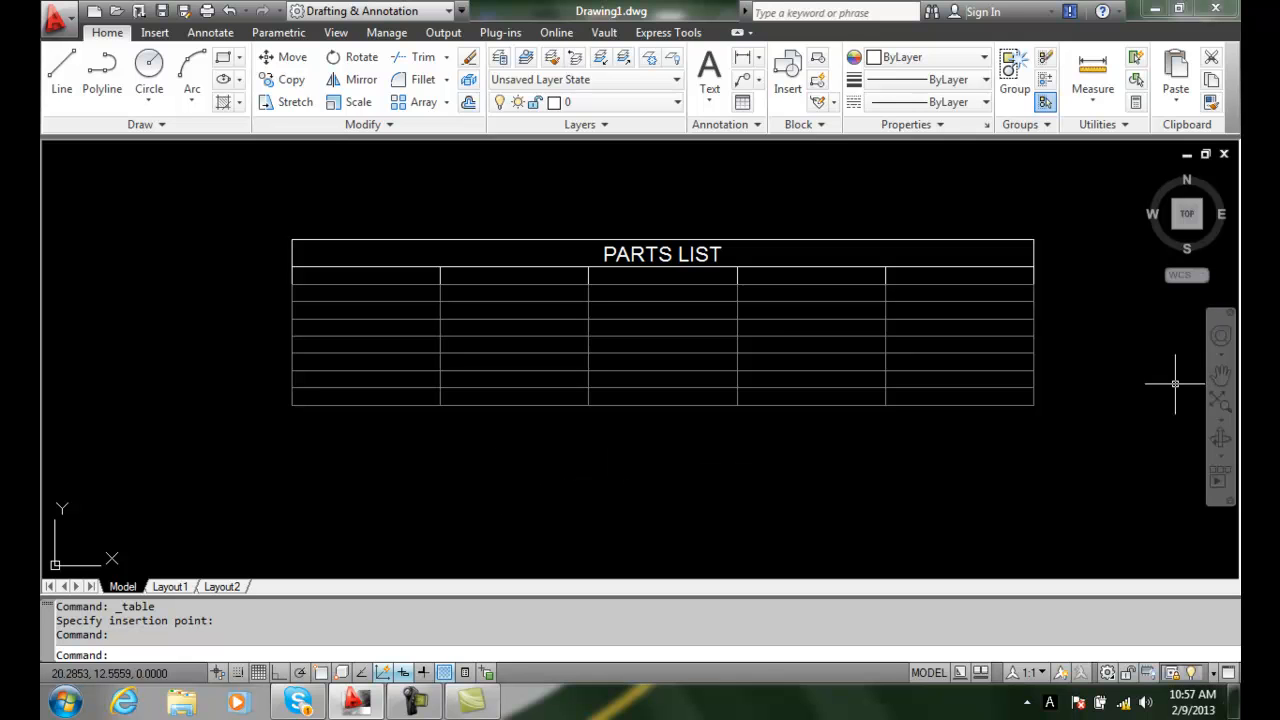
# Step: Insert a second five-column table by specifying a window about 12.5 units wide just below the first table, with row height 1 line
pyautogui.click(1222, 372)
pyautogui.moveTo(765, 437); pyautogui.dragTo(717, 365)
pyautogui.press('Escape')
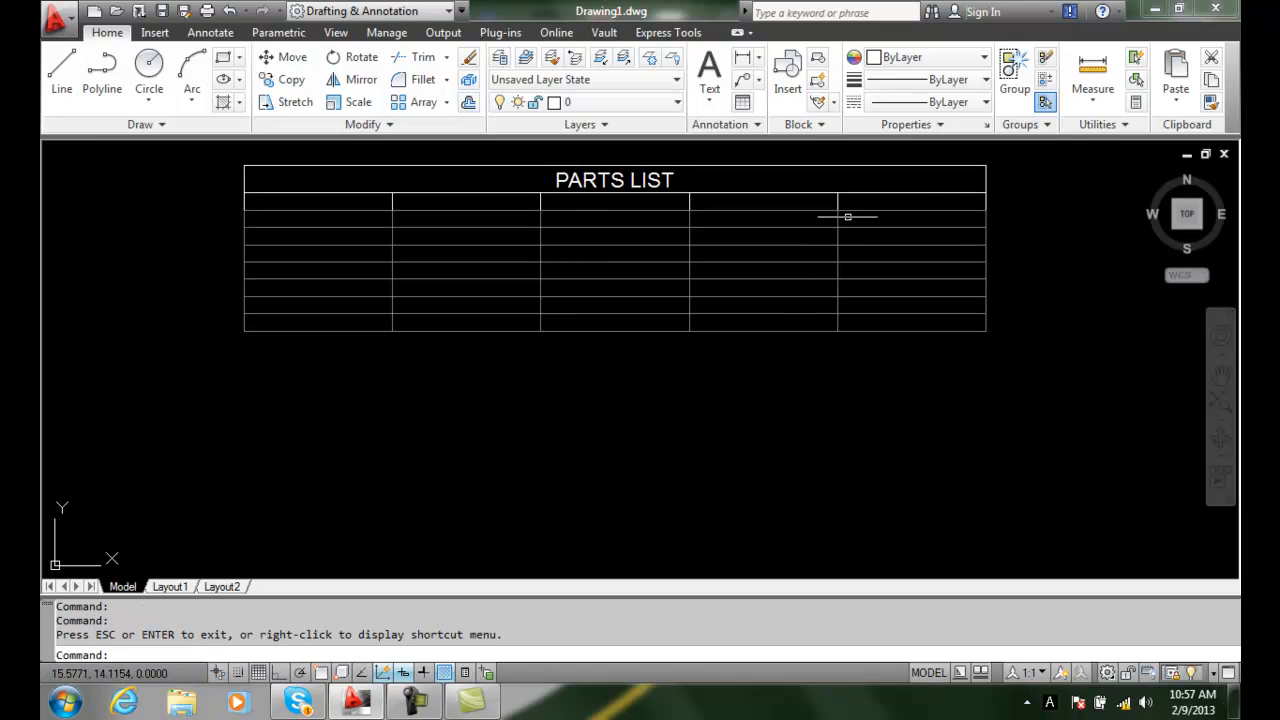
pyautogui.click(205, 33)
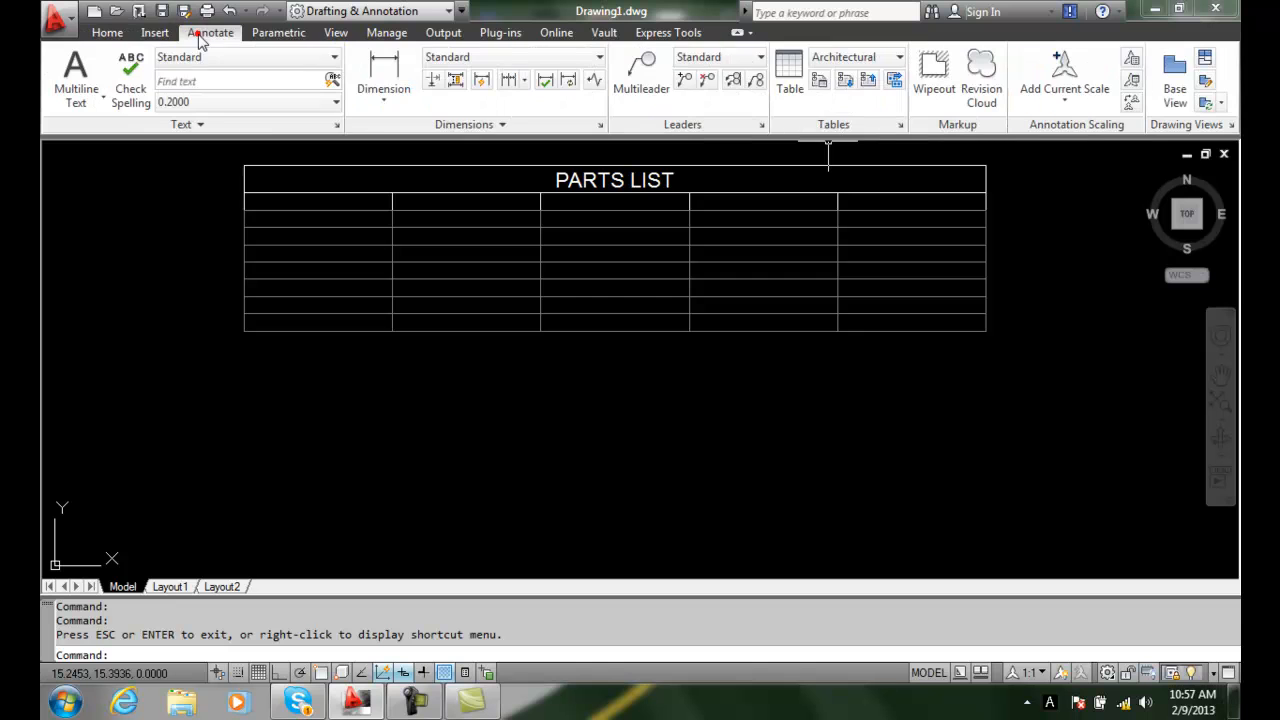
pyautogui.click(788, 68)
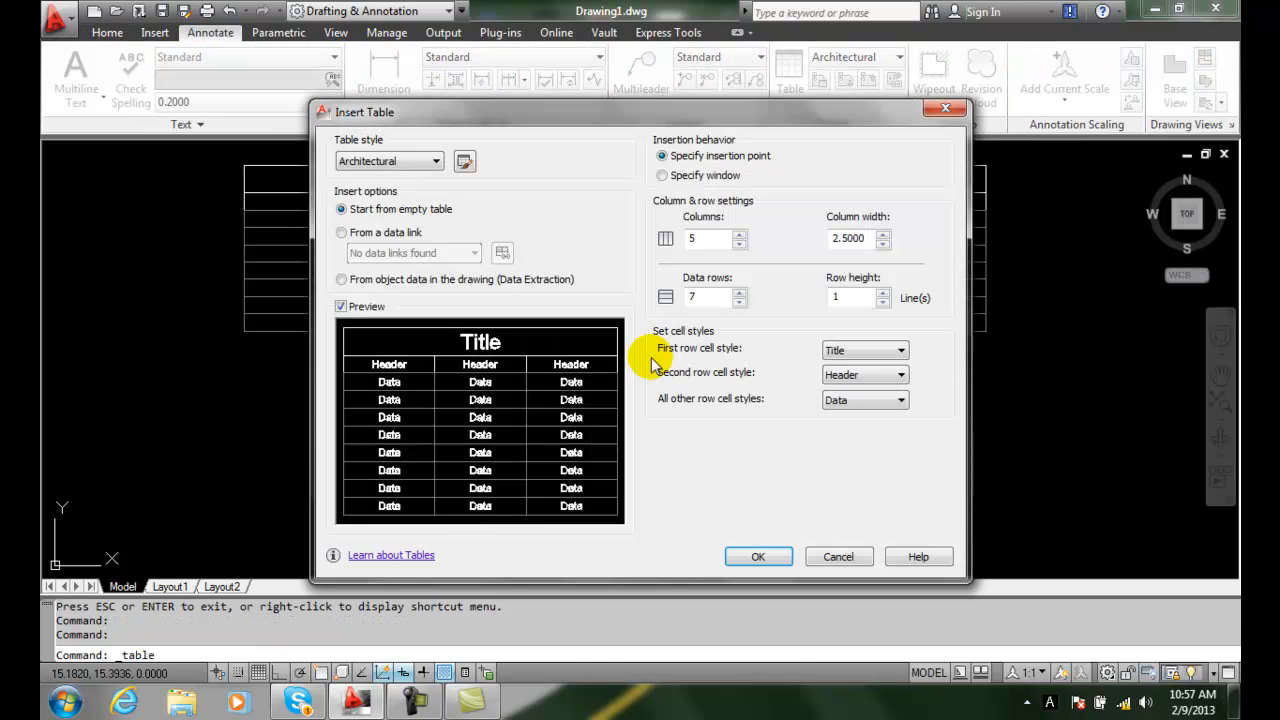
pyautogui.click(663, 176)
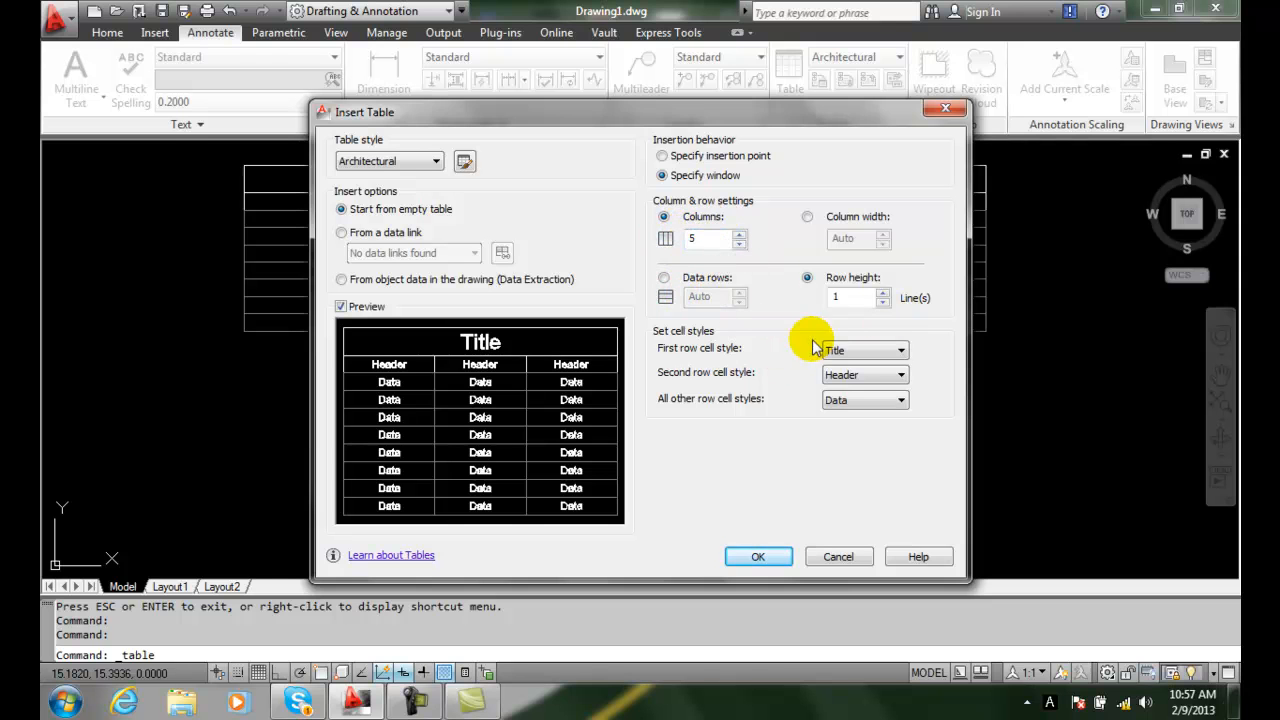
pyautogui.click(771, 556)
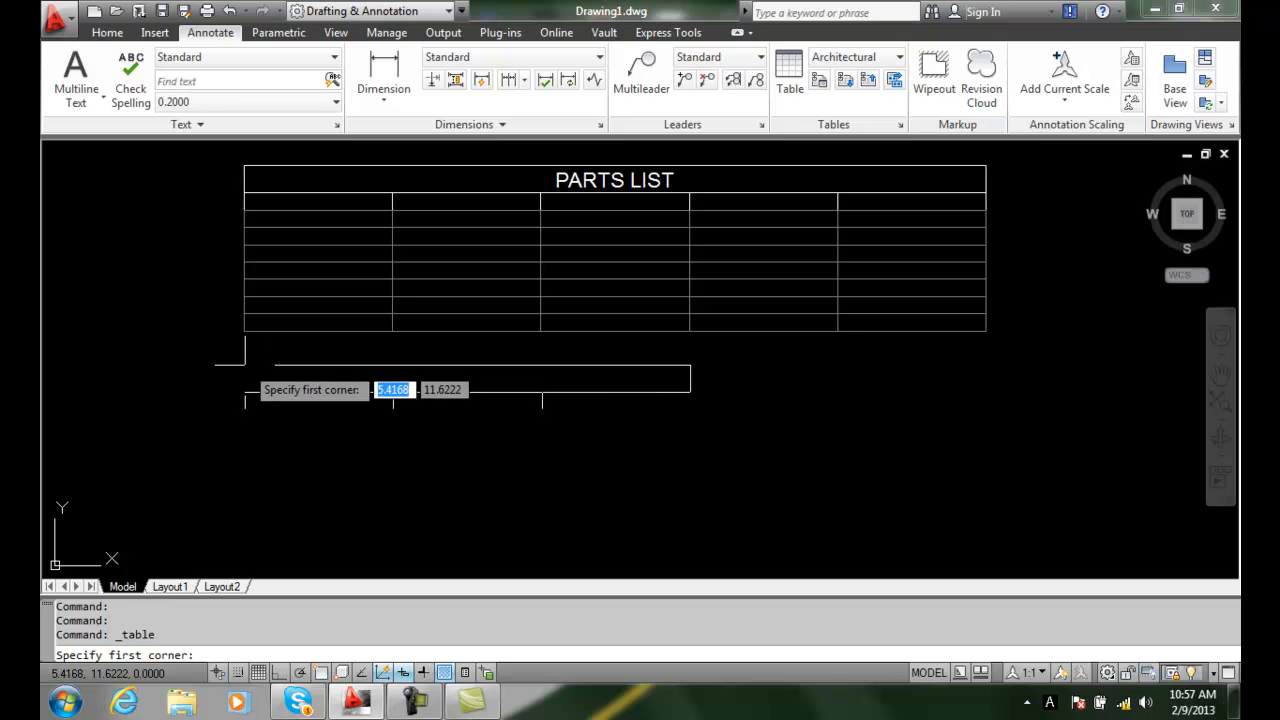
pyautogui.click(245, 366)
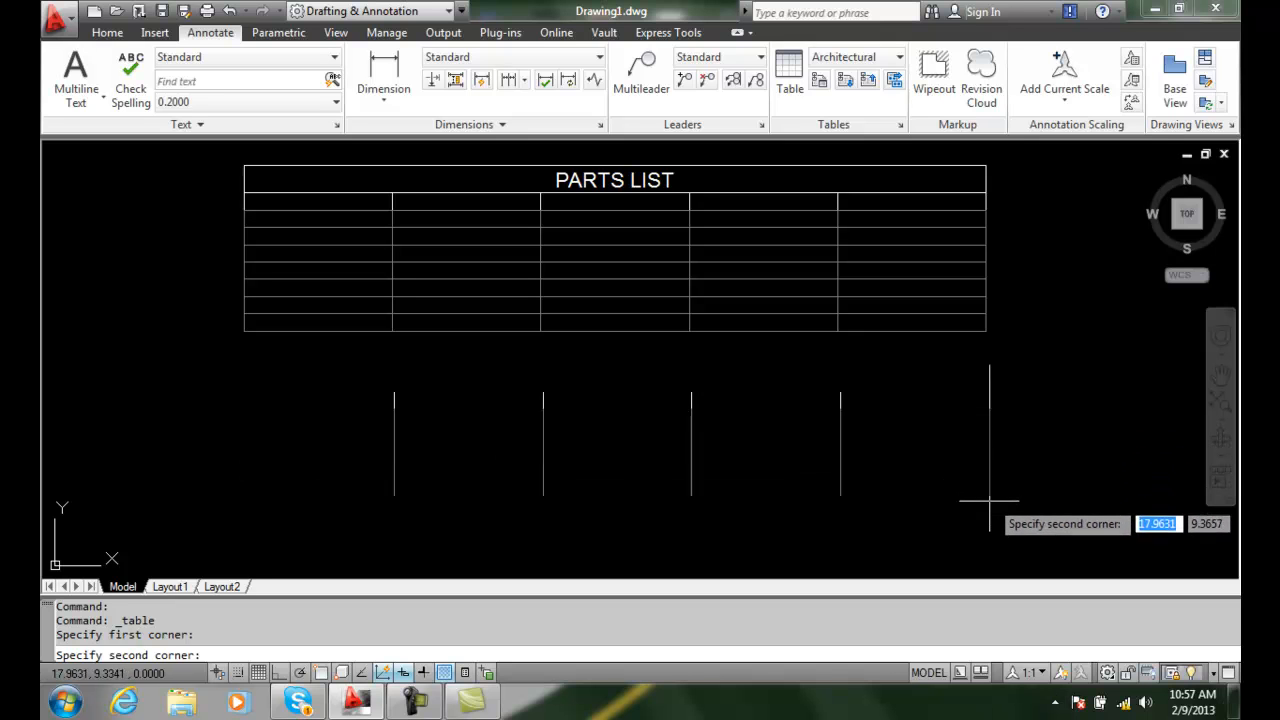
pyautogui.scroll(-2, 982, 547)
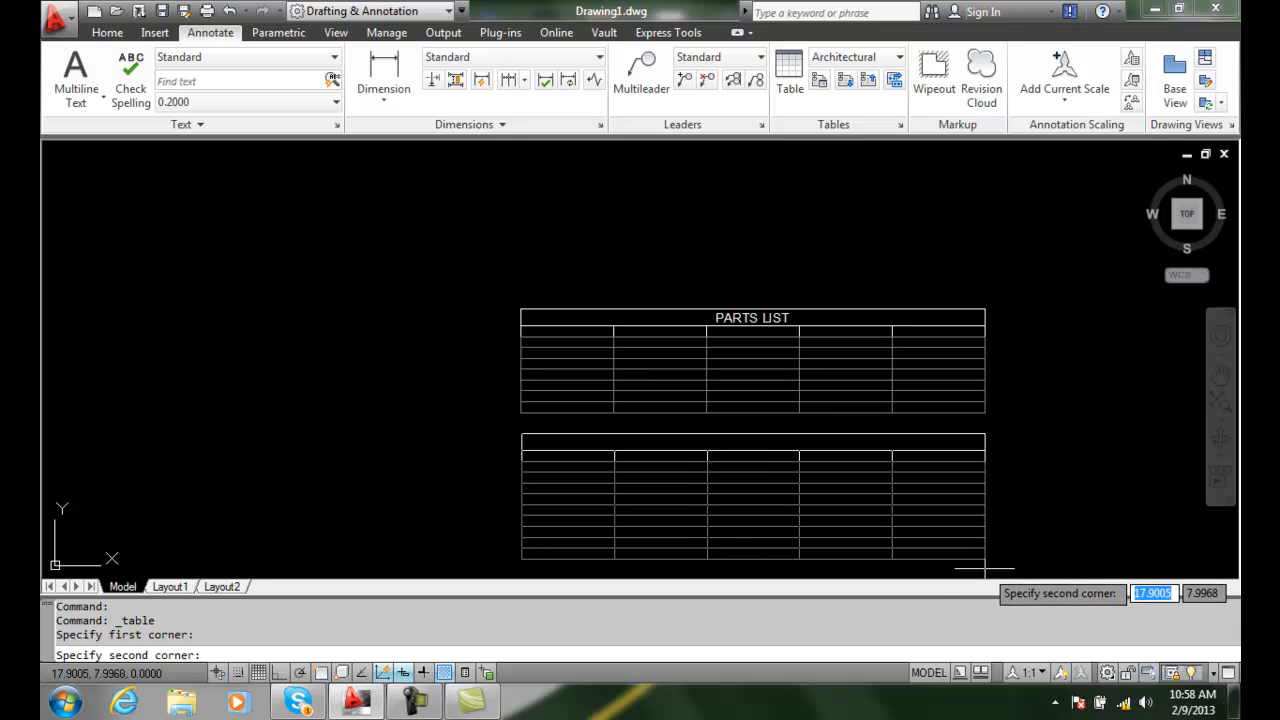
pyautogui.click(984, 569)
# Step: Enter PARTS LIST in the title row of the second table and finish editing its text
pyautogui.scroll(5, 801, 514)
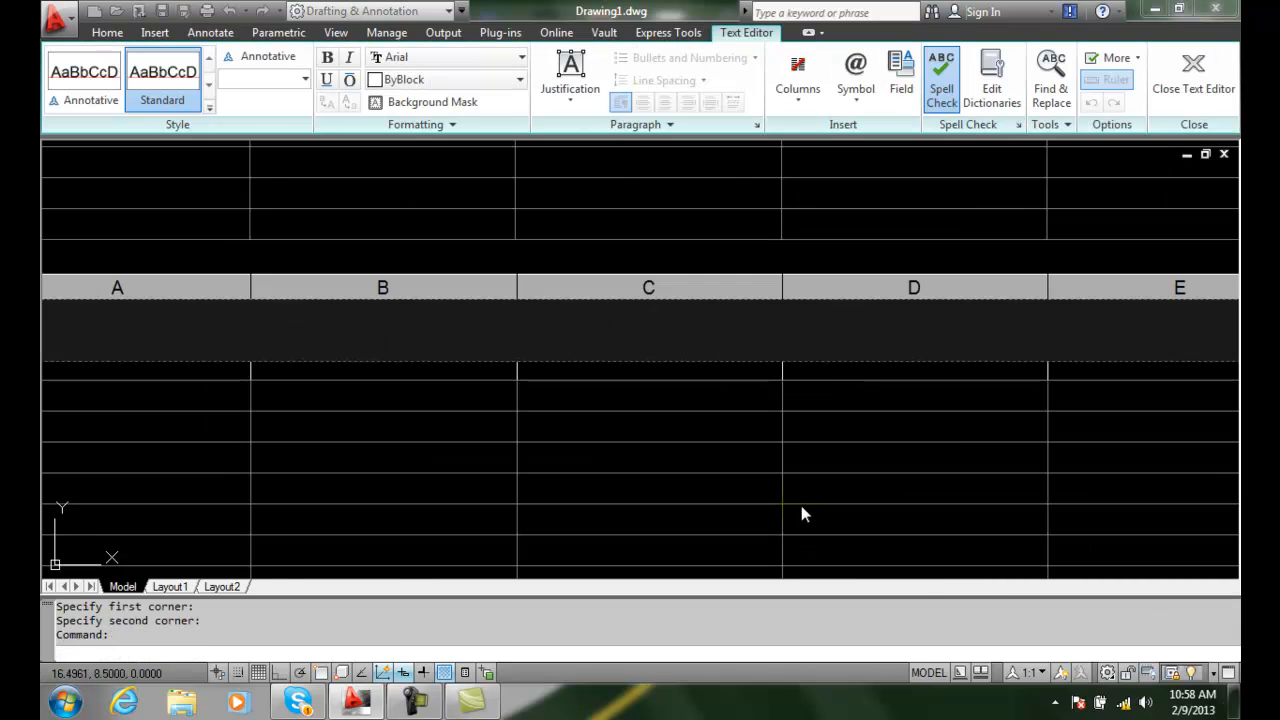
pyautogui.scroll(-4, 797, 516)
pyautogui.write('PARTS LIST')
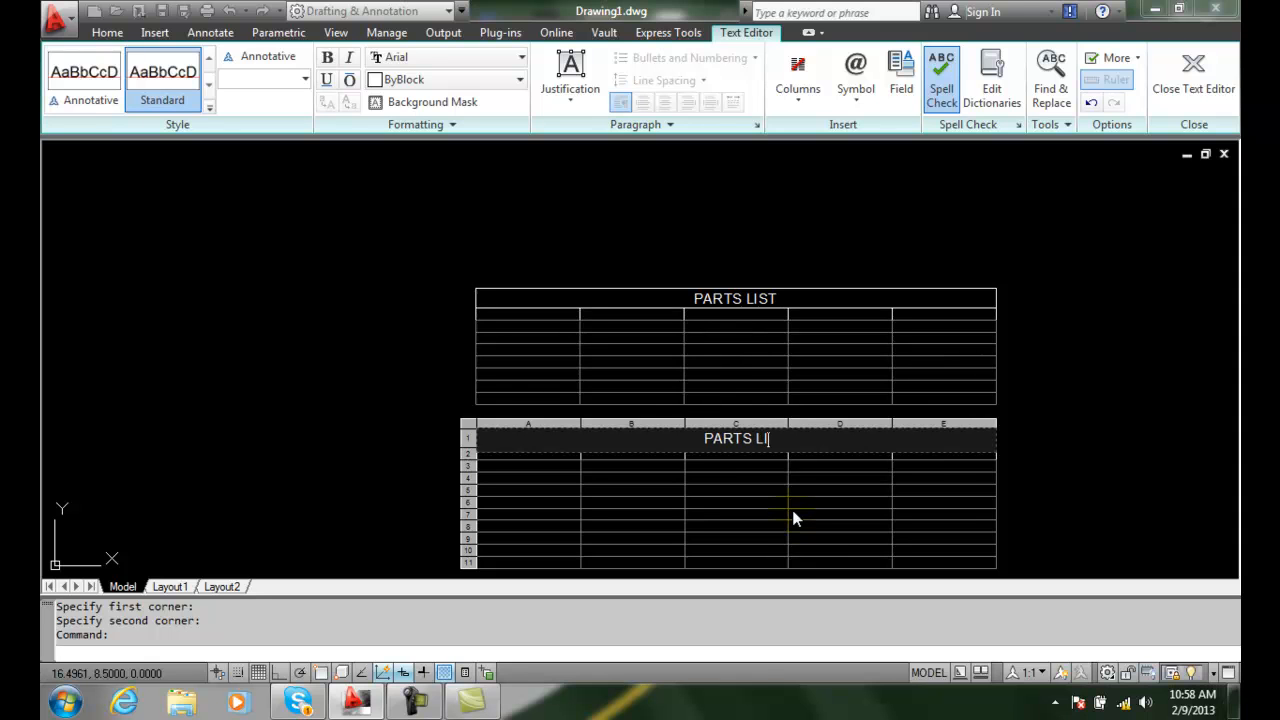
pyautogui.click(1188, 78)
pyautogui.scroll(-2, 1144, 470)
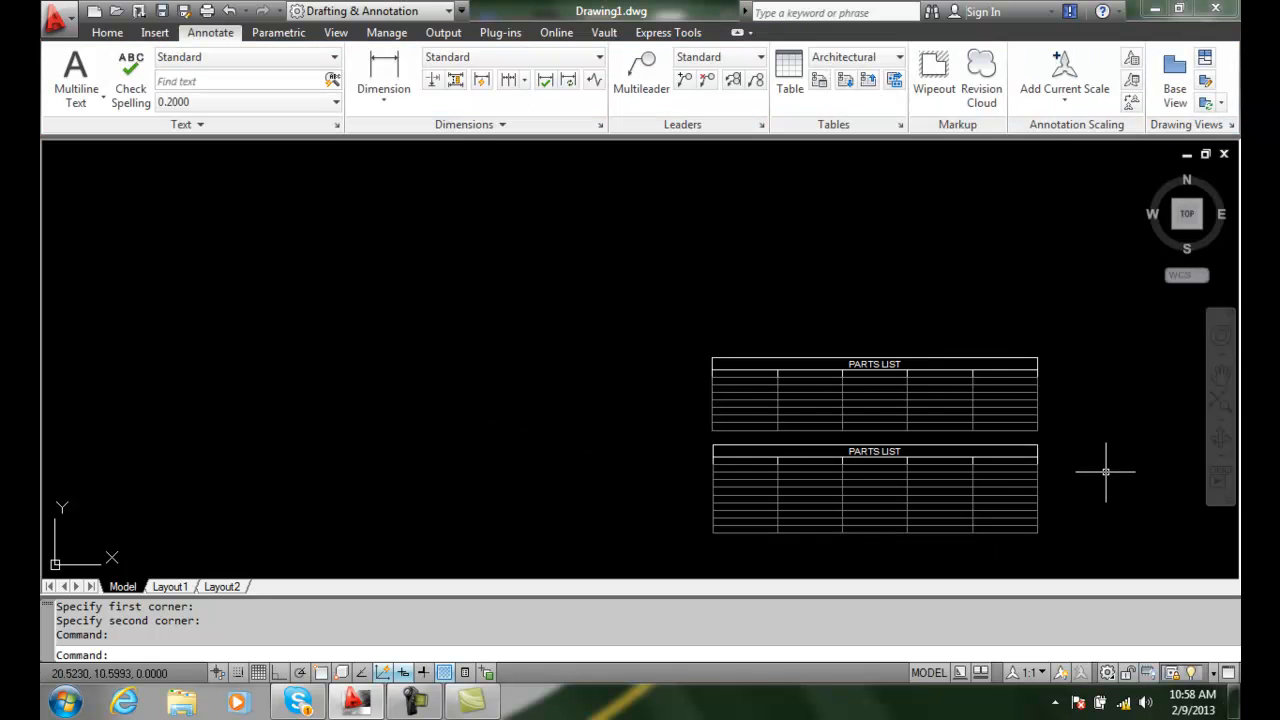
pyautogui.scroll(3, 1144, 470)
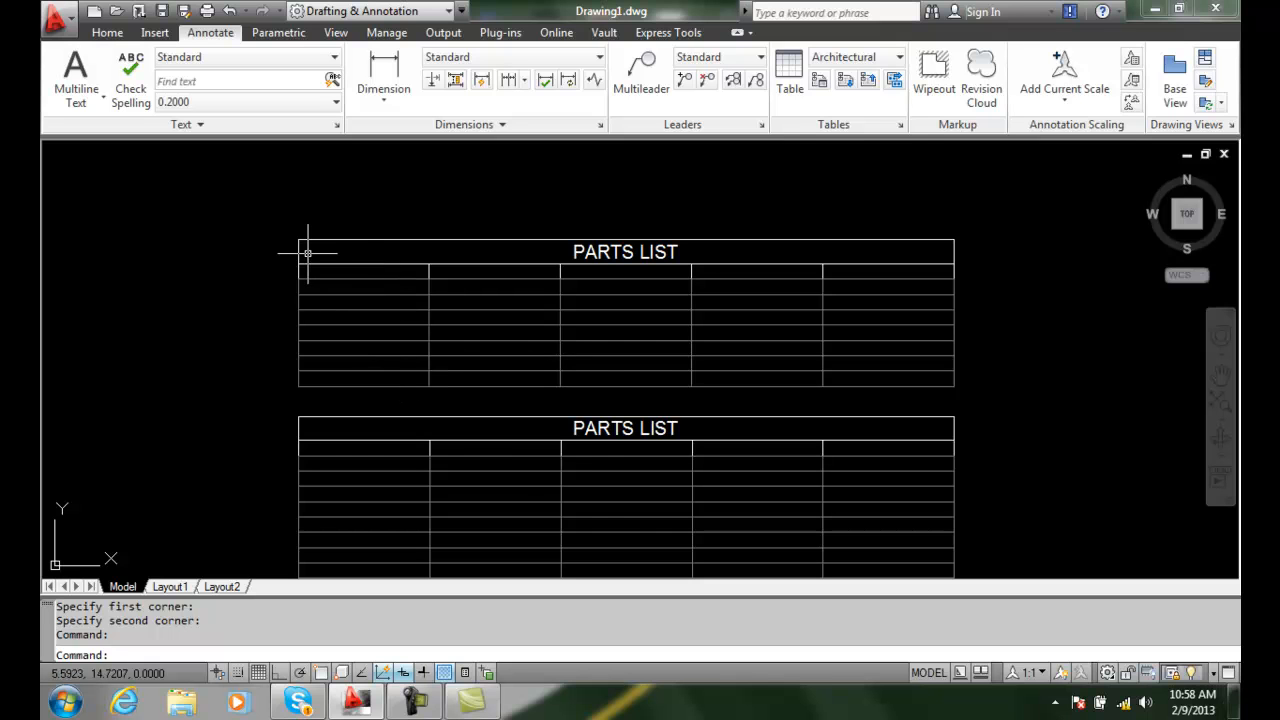
pyautogui.scroll(-2, 464, 461)
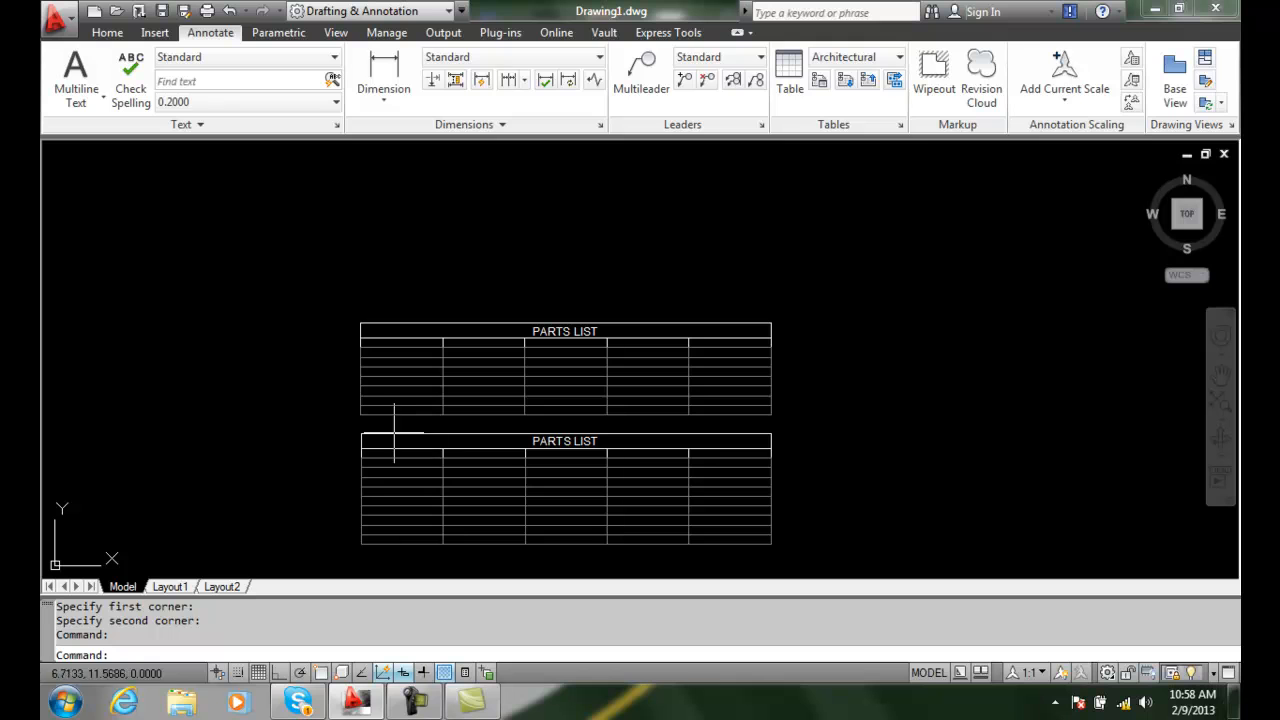